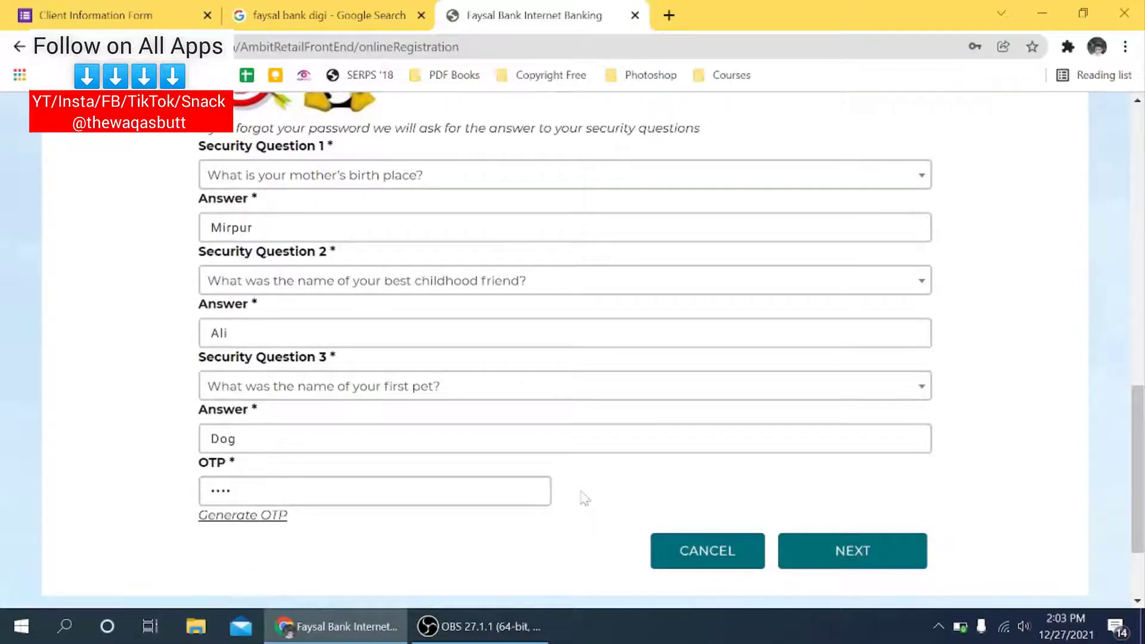
Step: Submit the completed registration form so the account is created
click(818, 544)
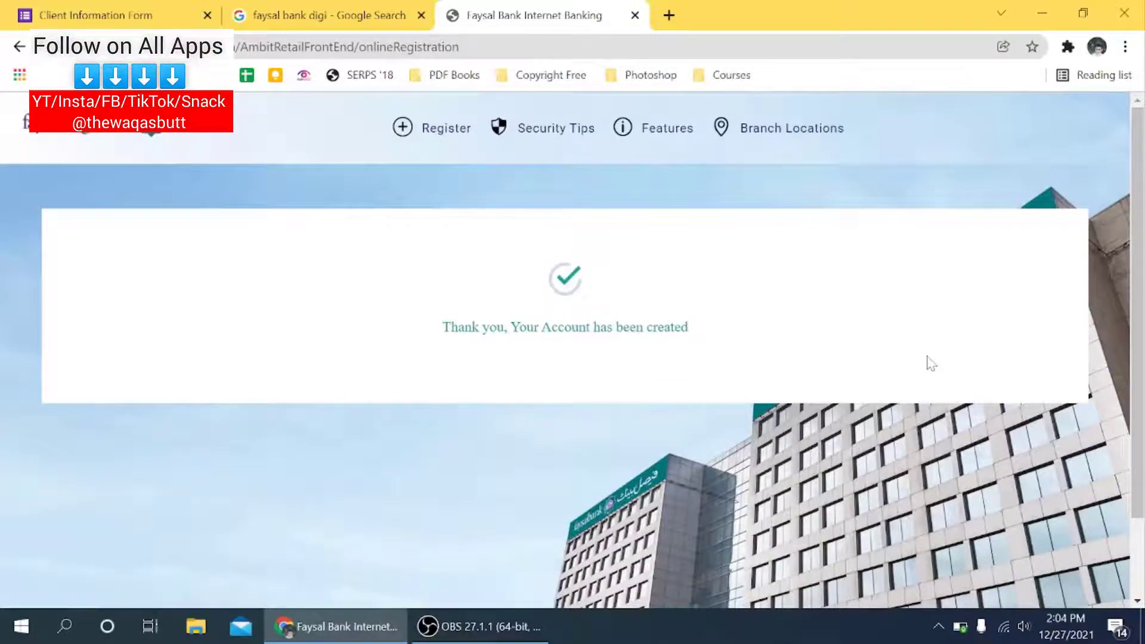
Step: Go back to the bank search results and open the digi.faysalbank.com login page
scroll(687, 243, down, 2)
scroll(687, 243, up, 2)
click(369, 12)
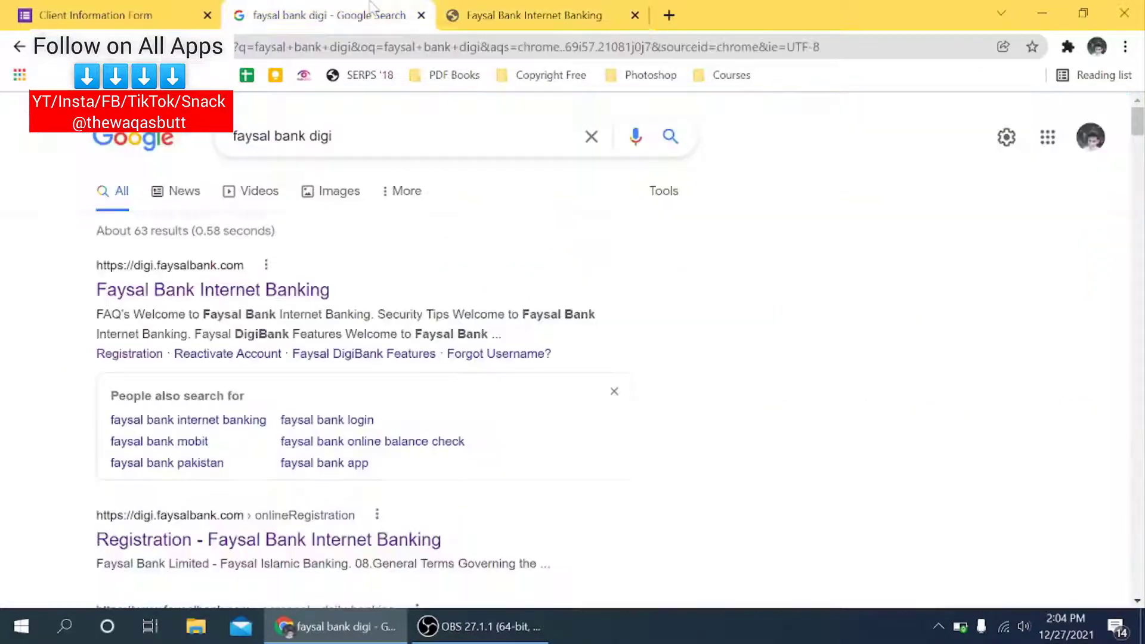
key(ctrl+Tab)
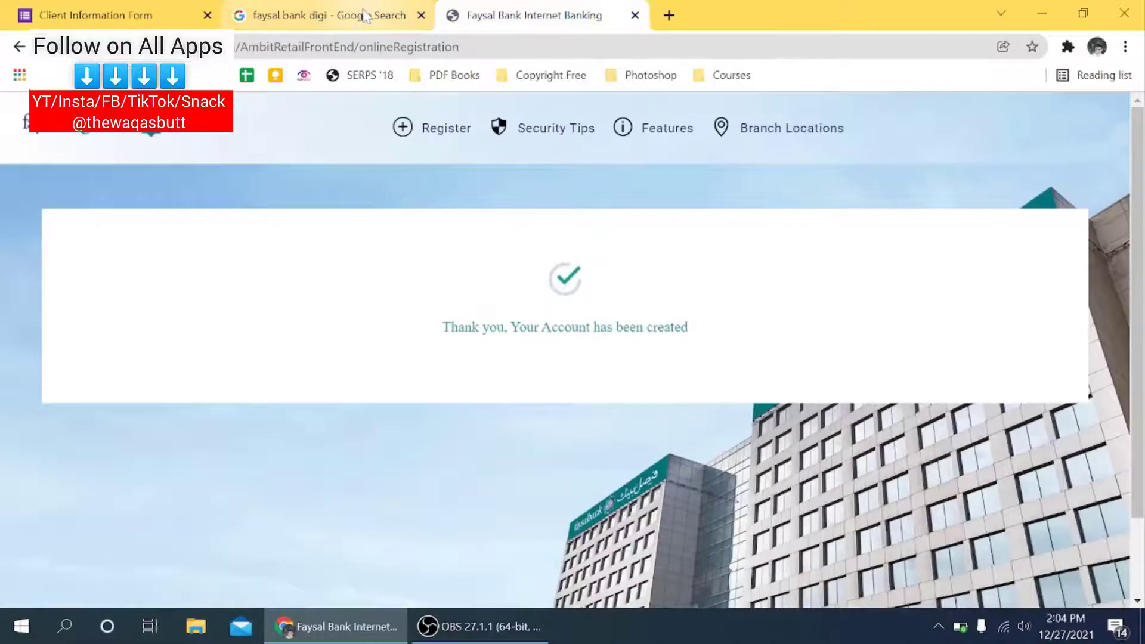
click(367, 15)
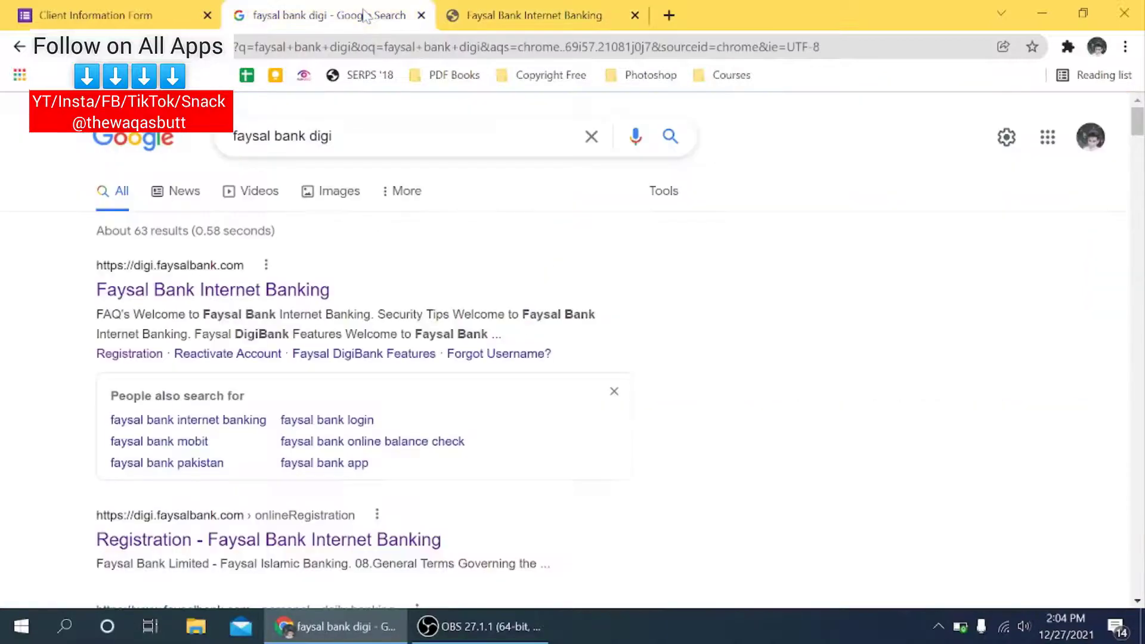
click(240, 285)
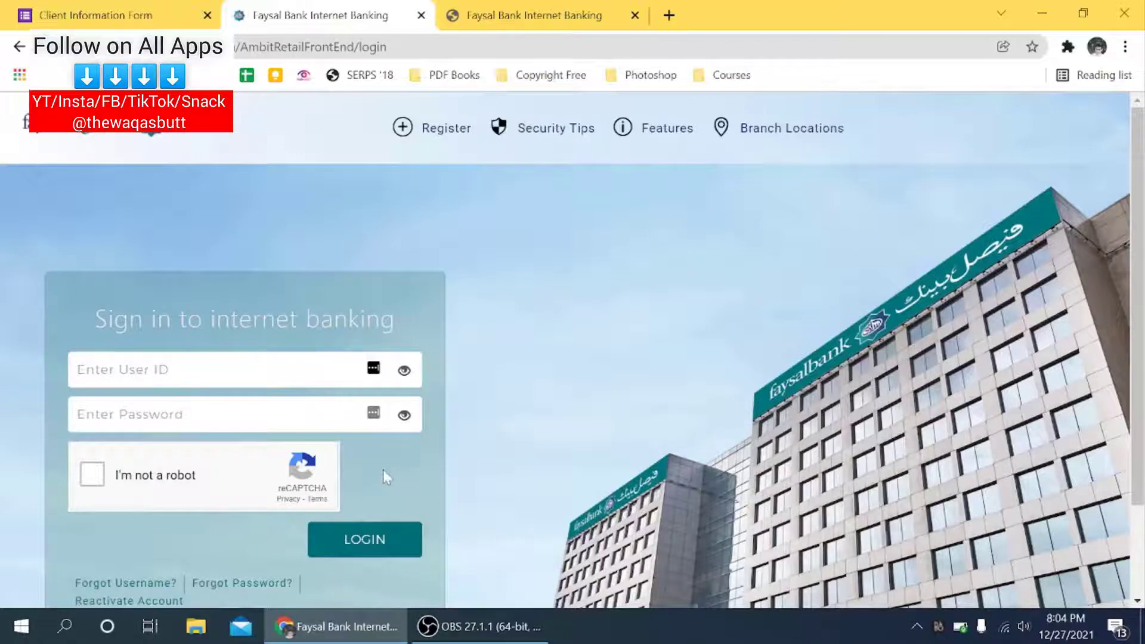
Step: Log in with the saved user ID and password after ticking I'm not a robot
key(ctrl+v)
key(Tab)
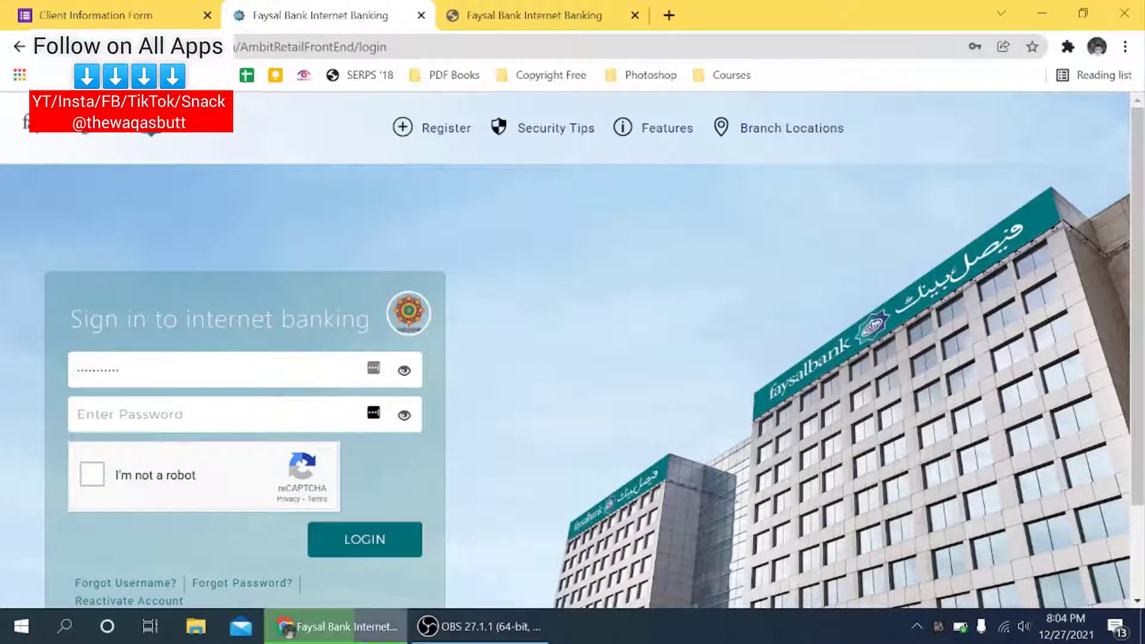
key(ctrl+v)
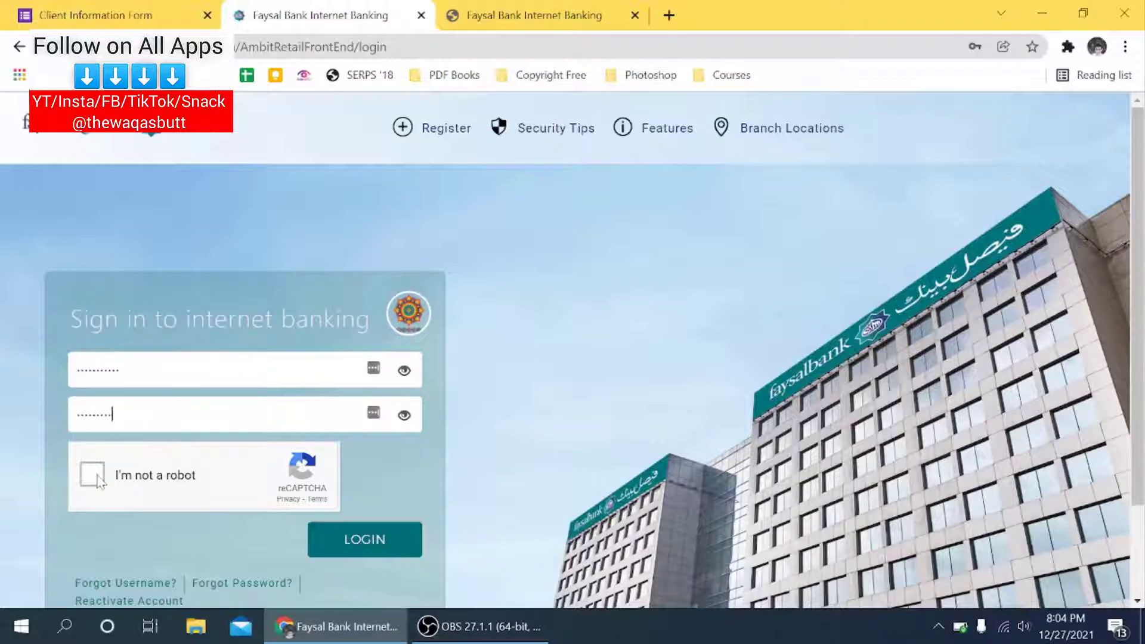
click(97, 479)
click(332, 544)
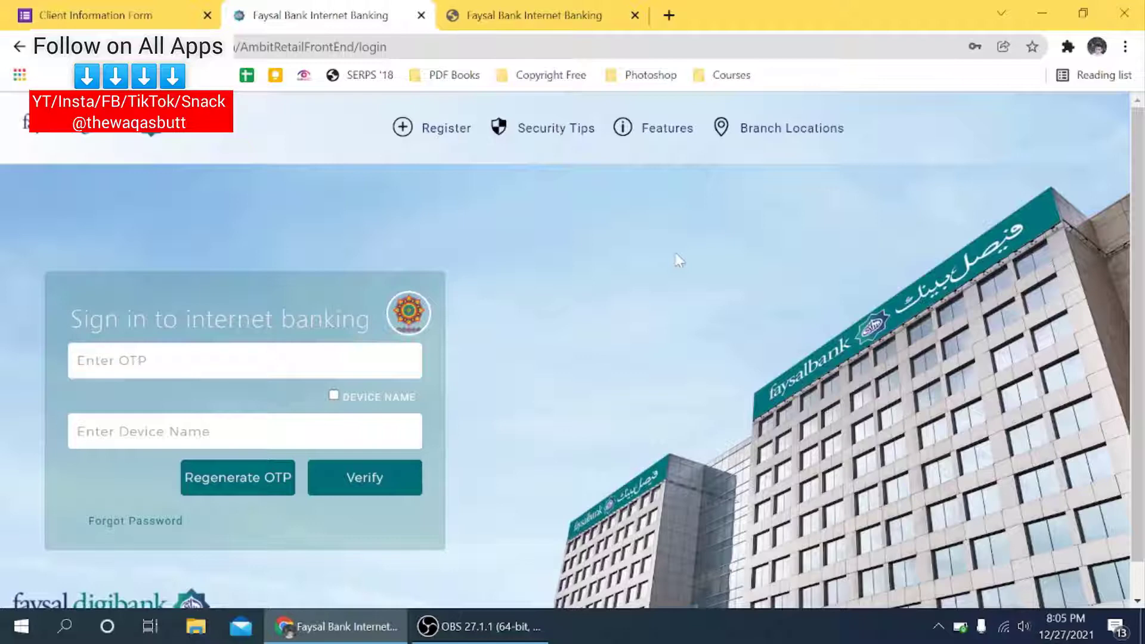
Step: Verify the sign-in with the one-time password and device name 'PC'
key(Tab)
key(ctrl+v)
click(179, 431)
text(P)
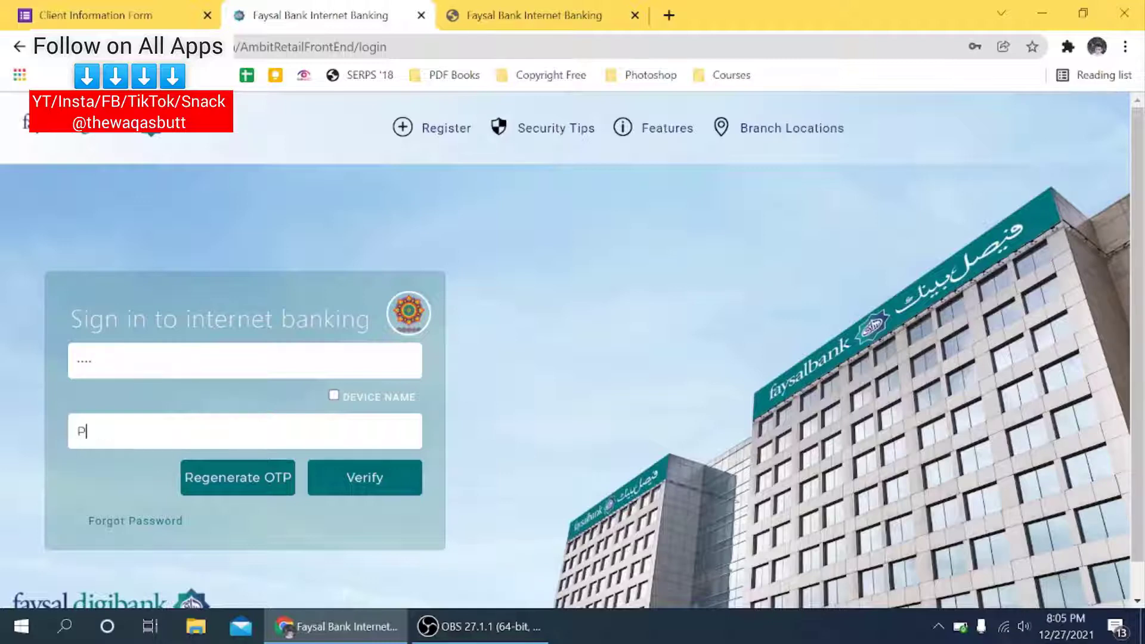
text(C)
click(326, 486)
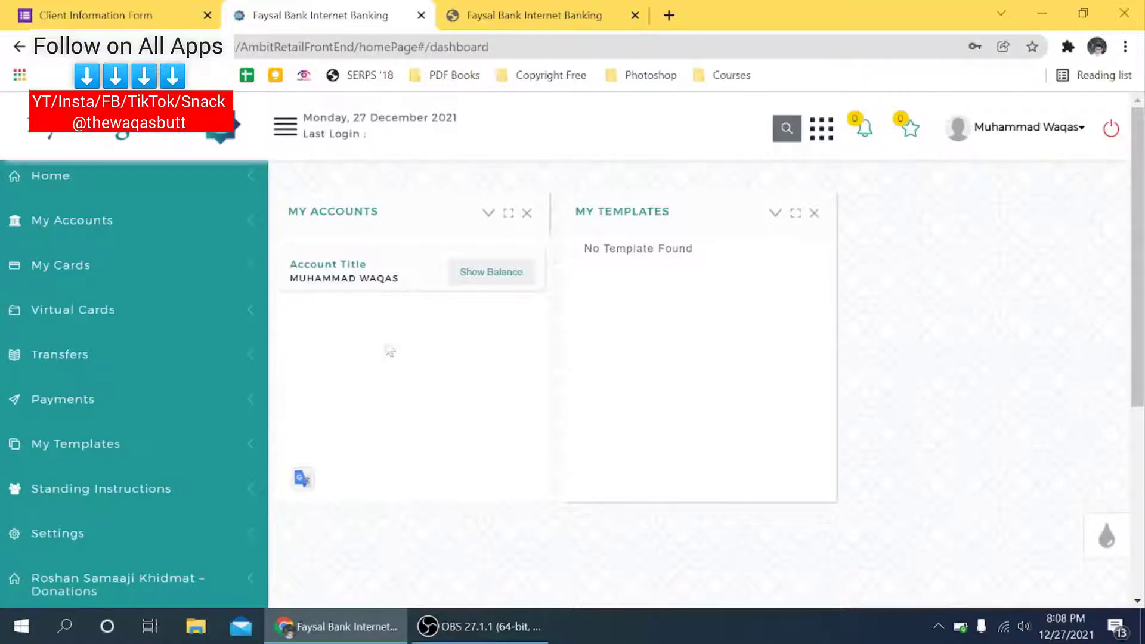
Step: Show the 21,525.00 PKR available balance on My Accounts and collapse the card to a summary
click(466, 278)
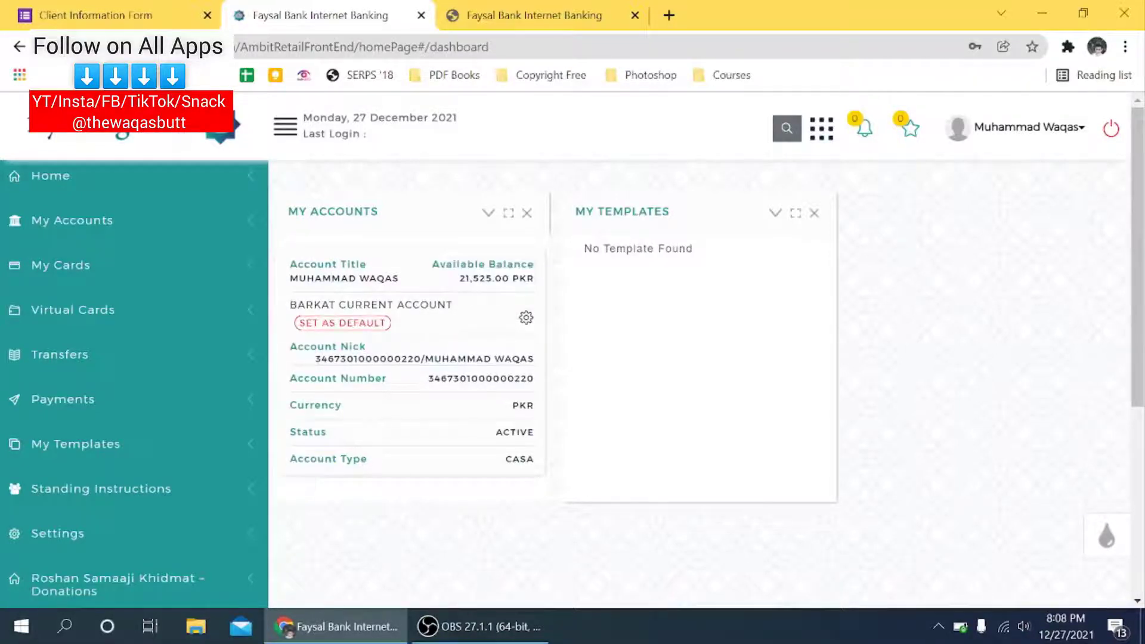
click(483, 301)
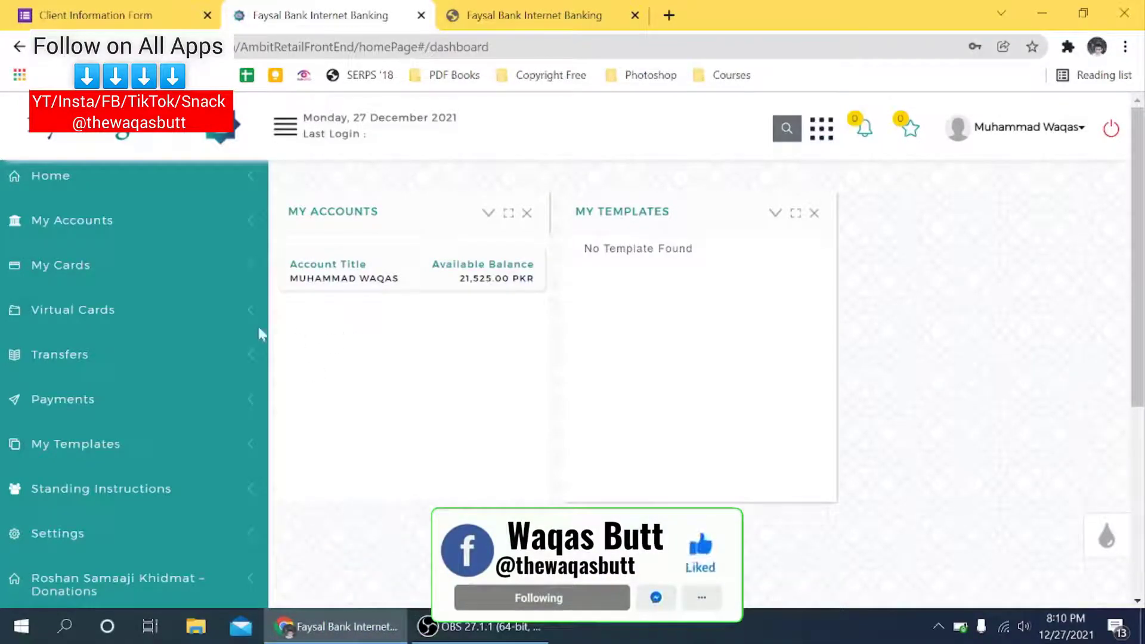
Step: Start Create Virtual Card from the Virtual Cards menu and accept its terms and conditions
click(185, 328)
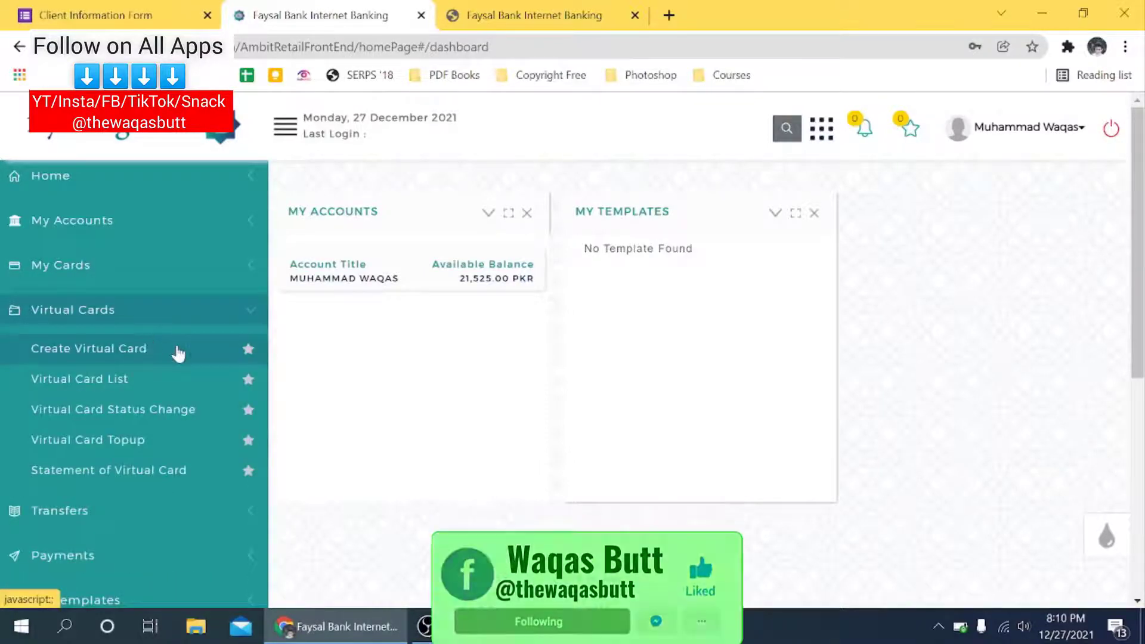
click(178, 352)
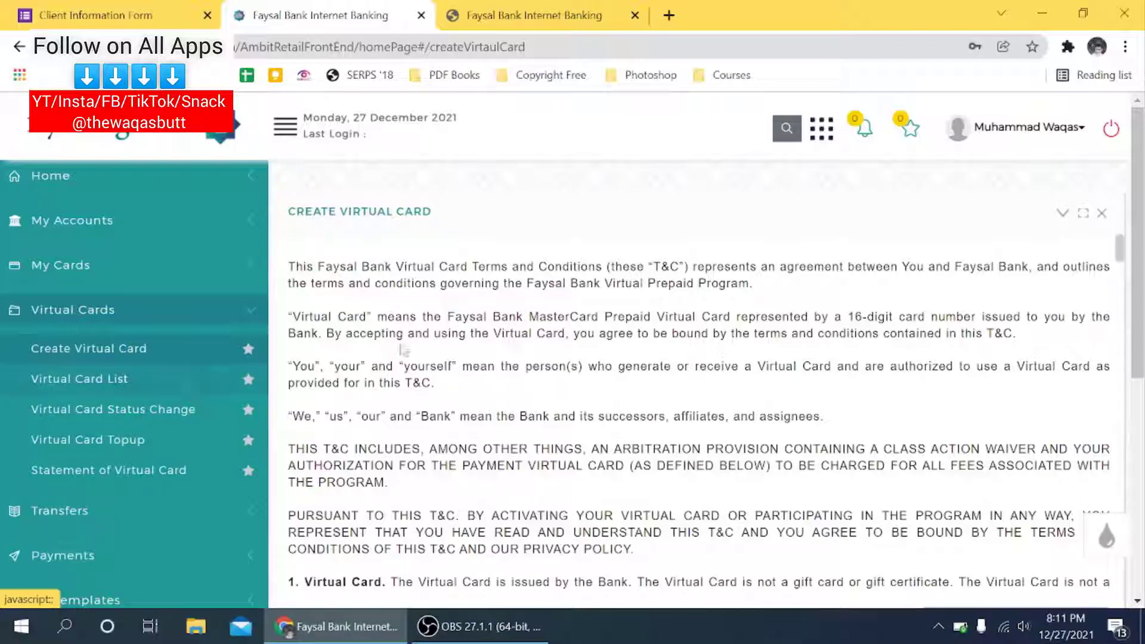
scroll(522, 351, down, 20)
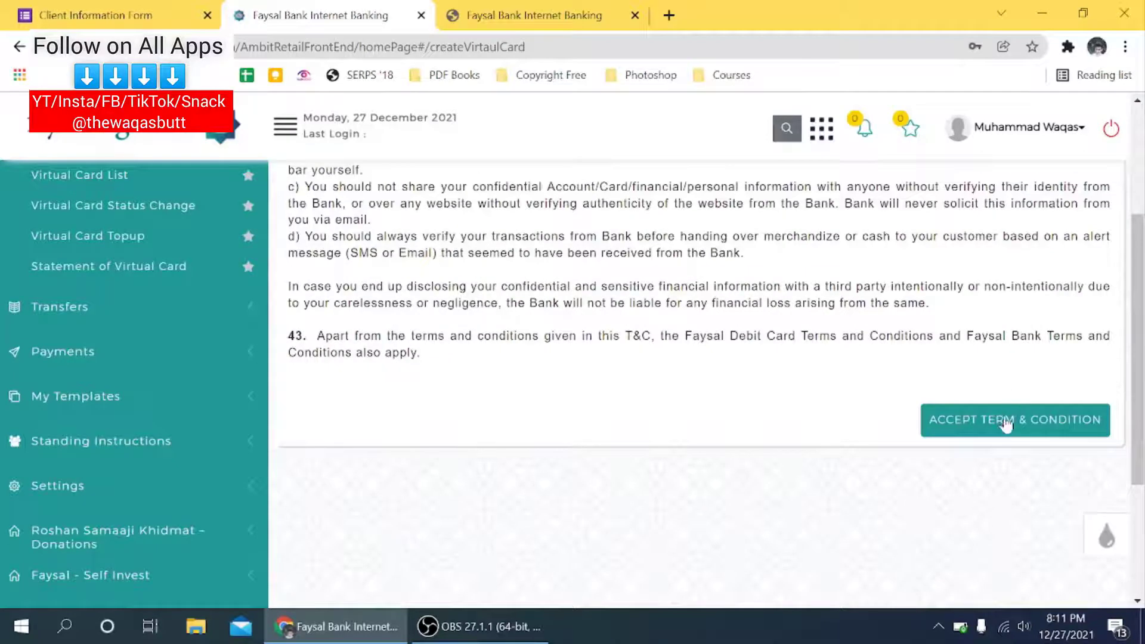
click(1006, 424)
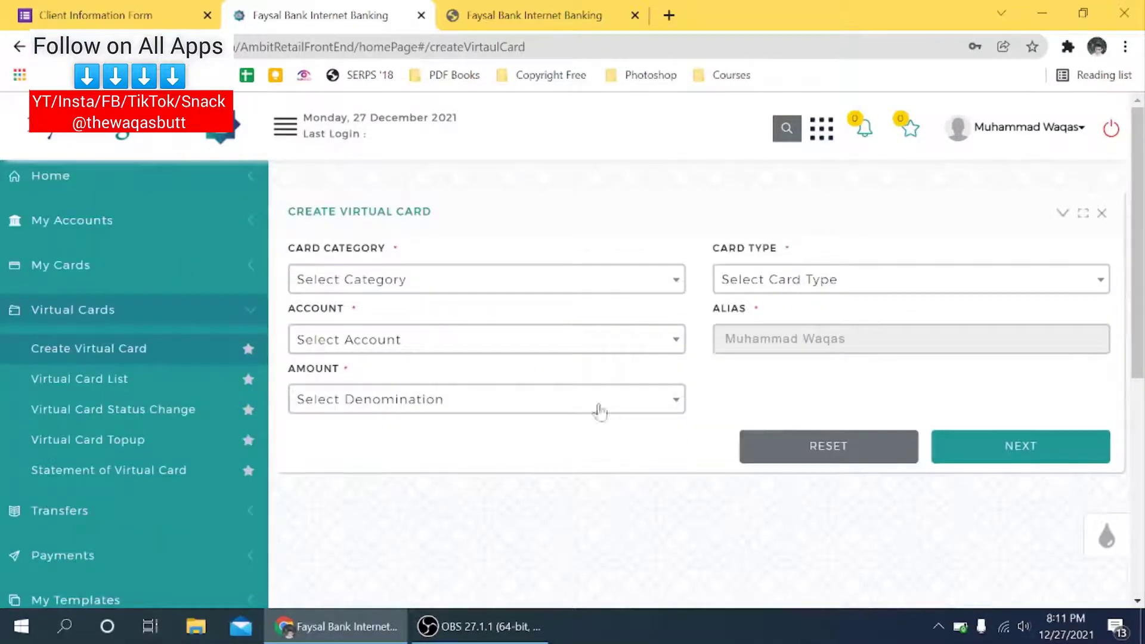
Step: Fill the card form: Classic Card, Reloadable Card, the registered account, and amount 5000
click(523, 280)
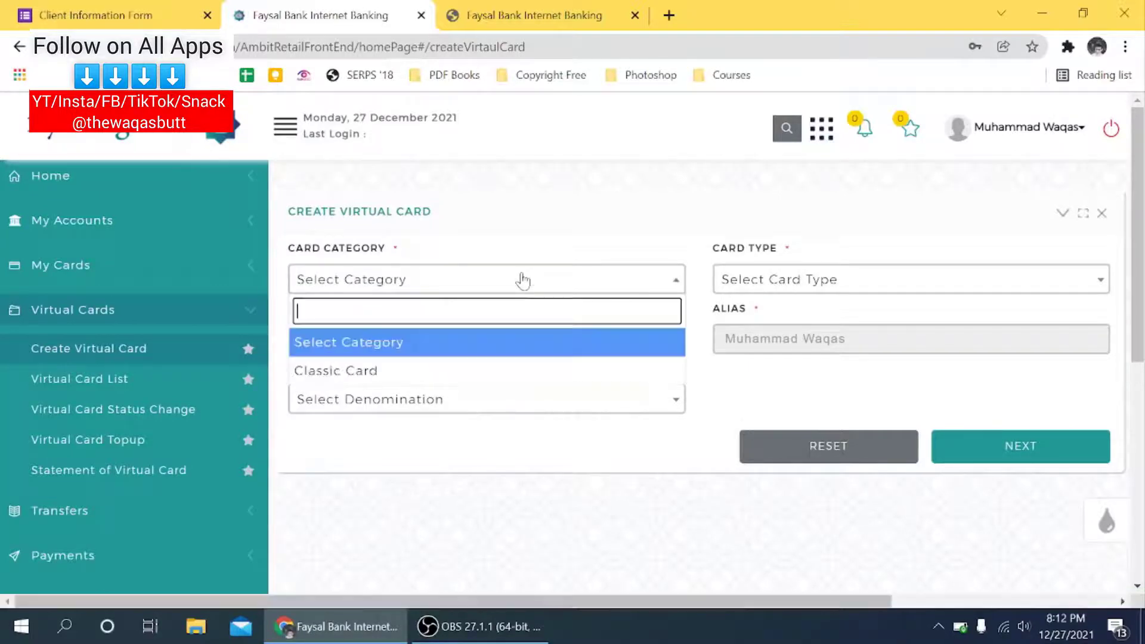
click(355, 380)
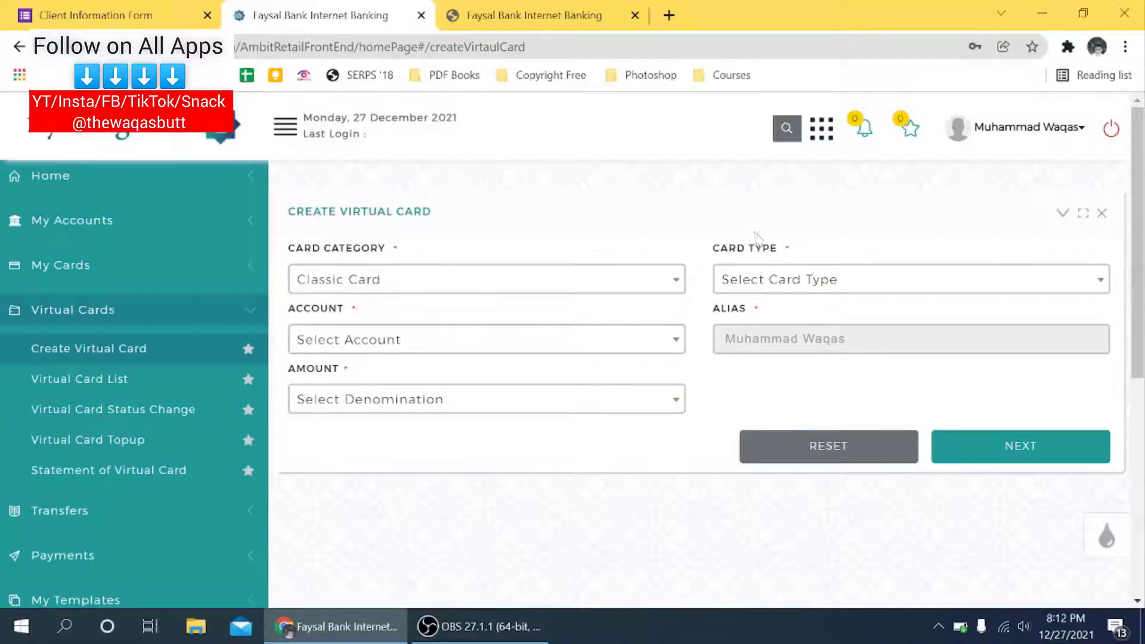
click(728, 282)
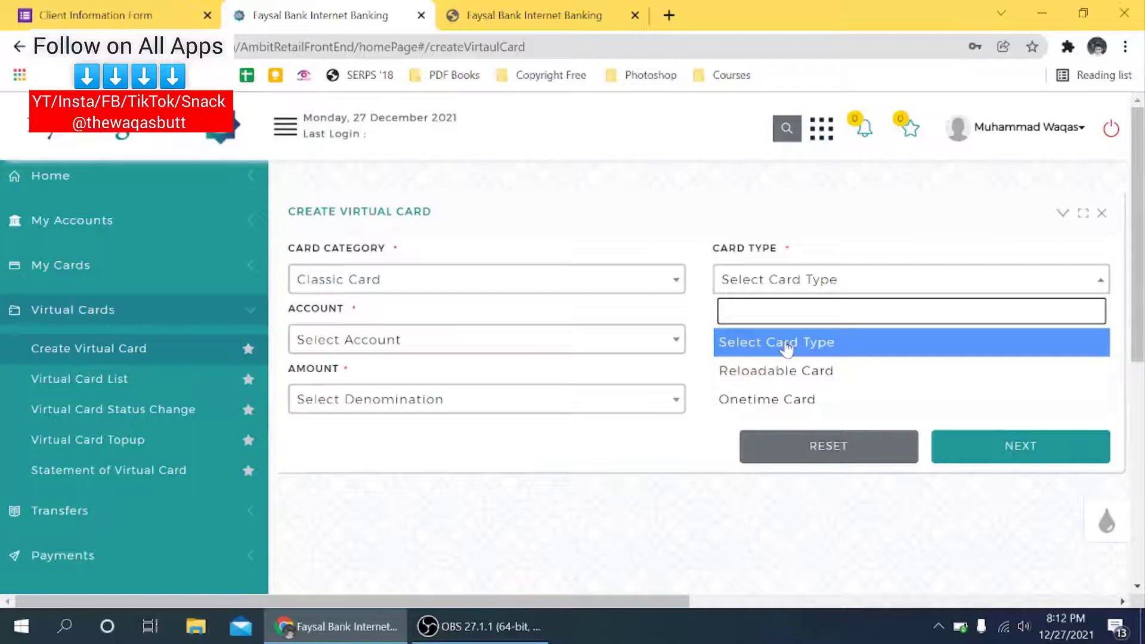
click(786, 371)
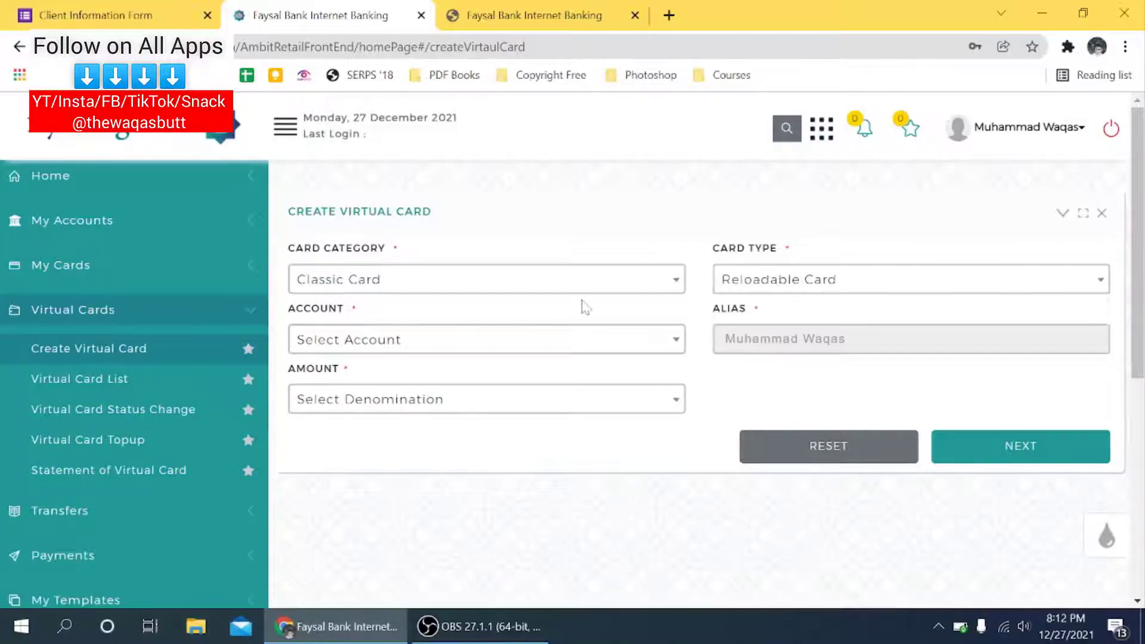
click(526, 334)
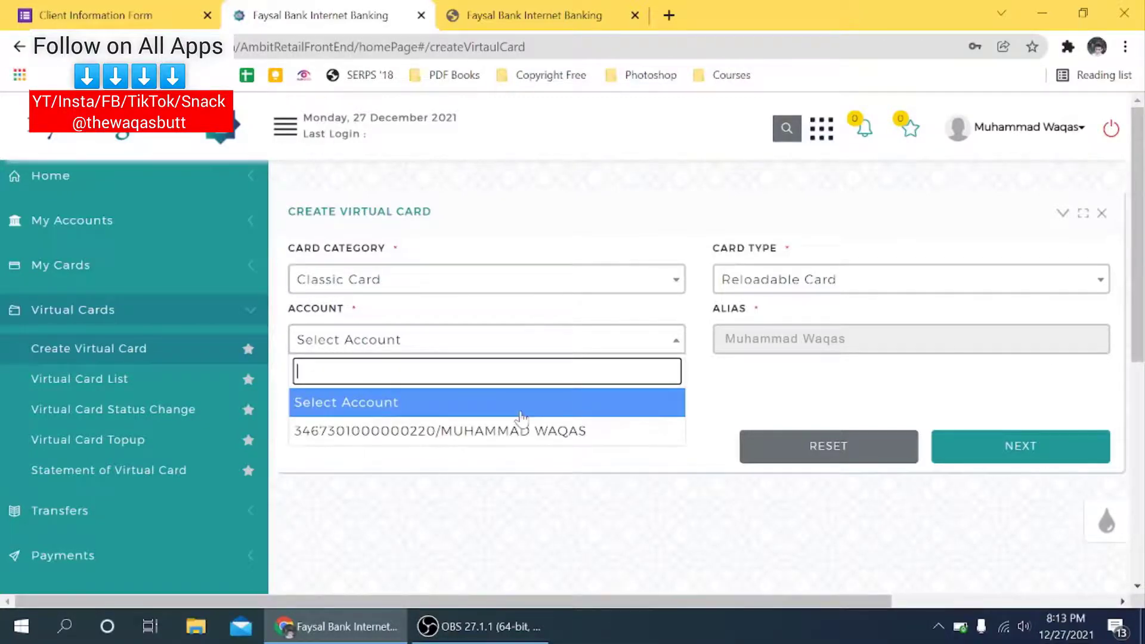
click(523, 429)
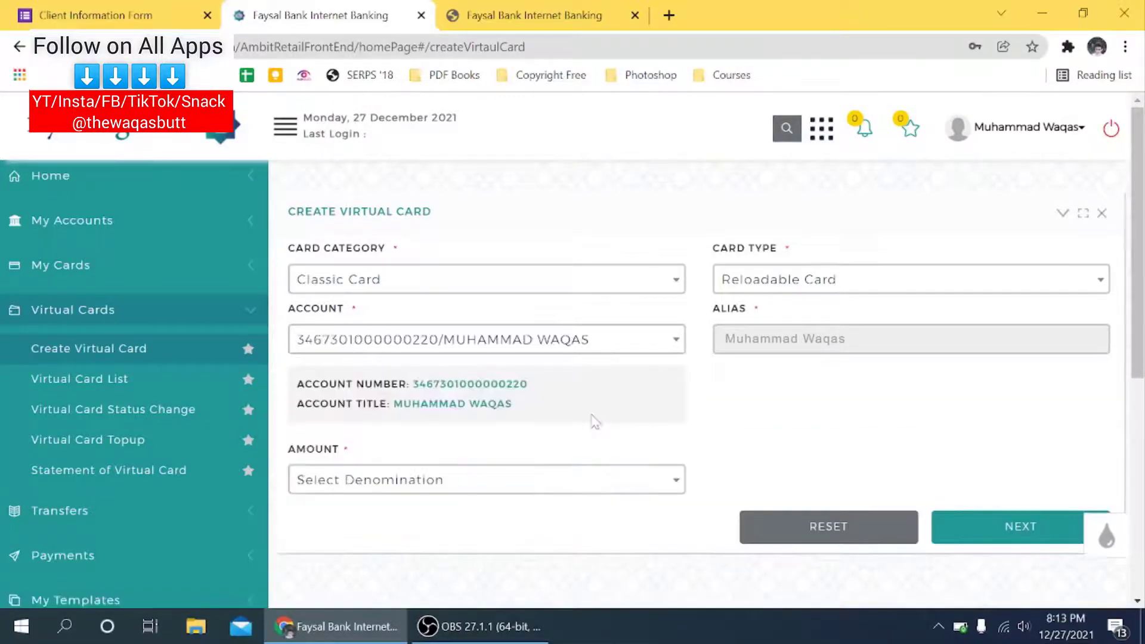
scroll(594, 421, down, 2)
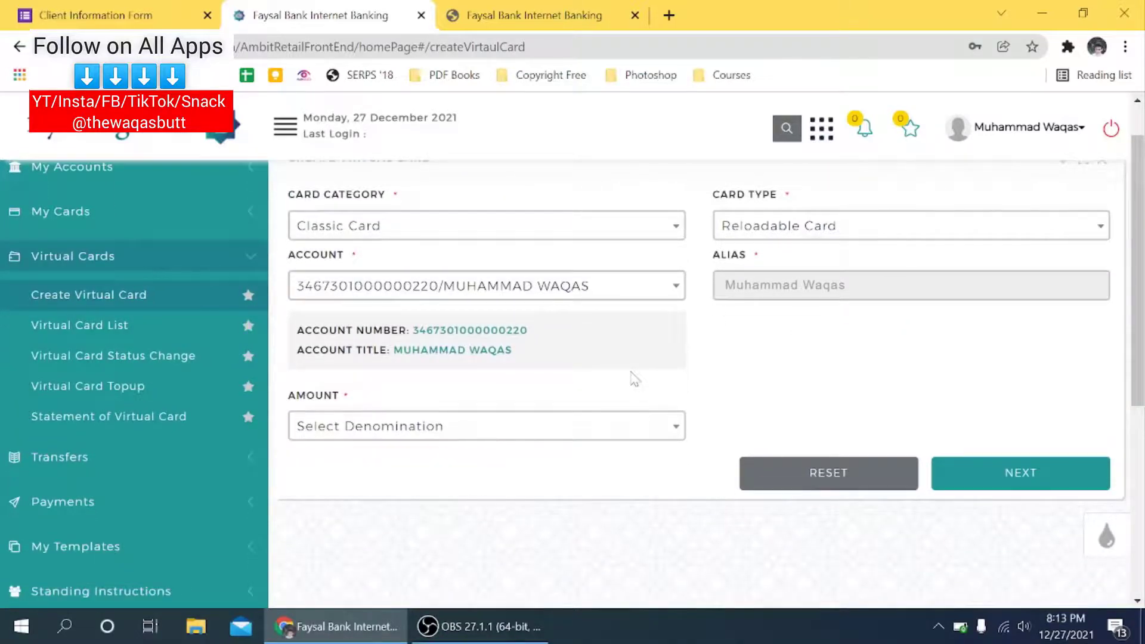
click(574, 426)
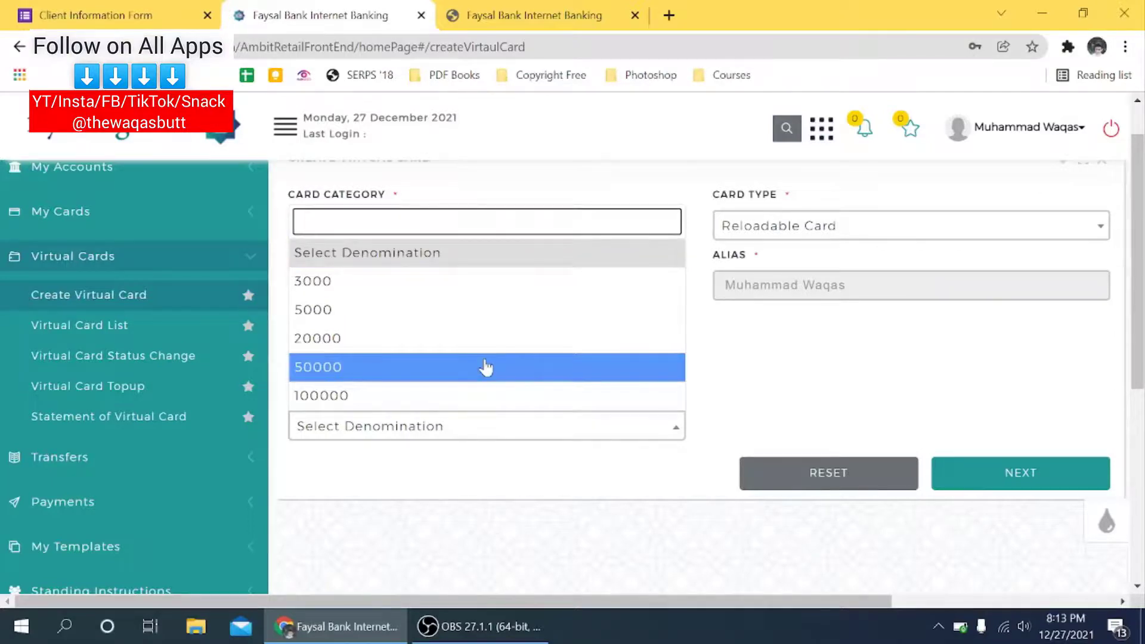
click(459, 311)
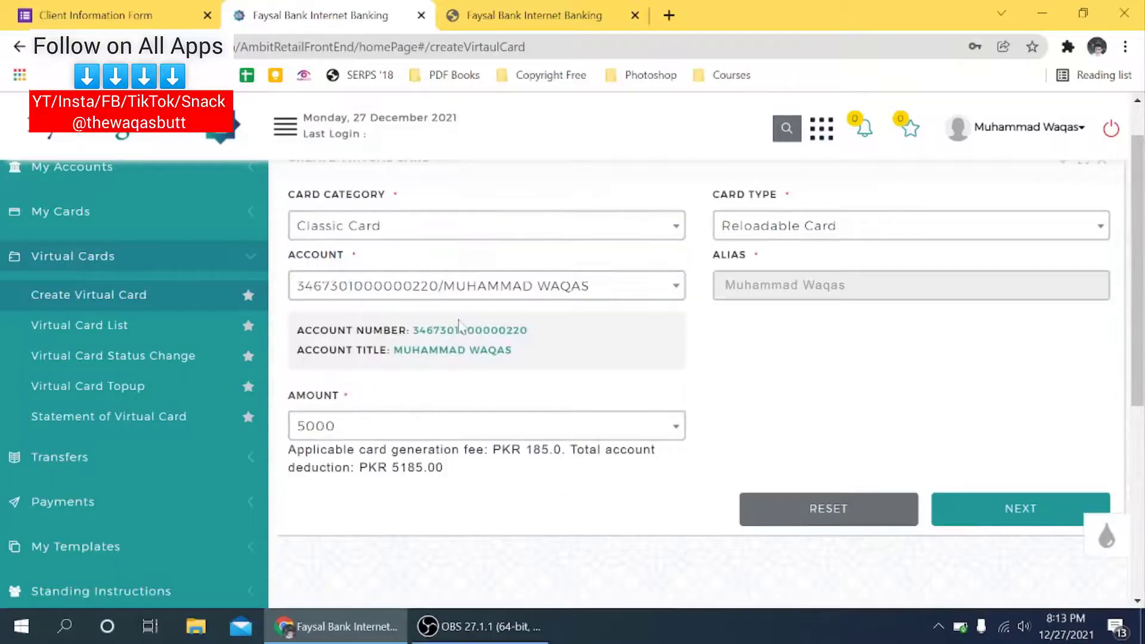
scroll(745, 405, down, 1)
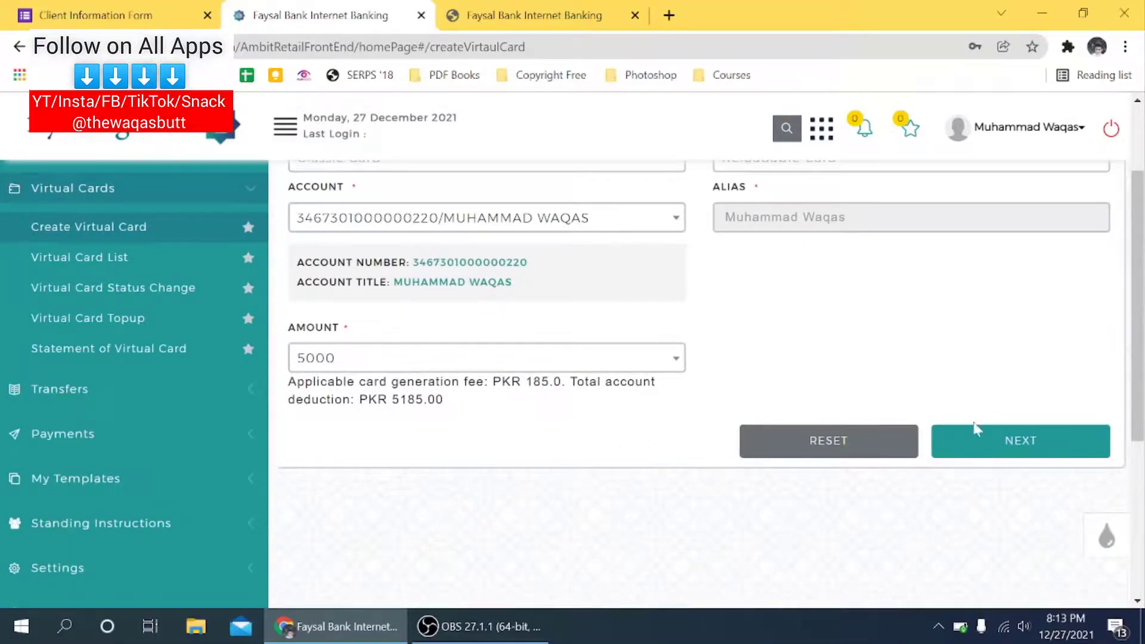
Step: Confirm the virtual card request by generating and entering the one-time code, then submit
click(974, 442)
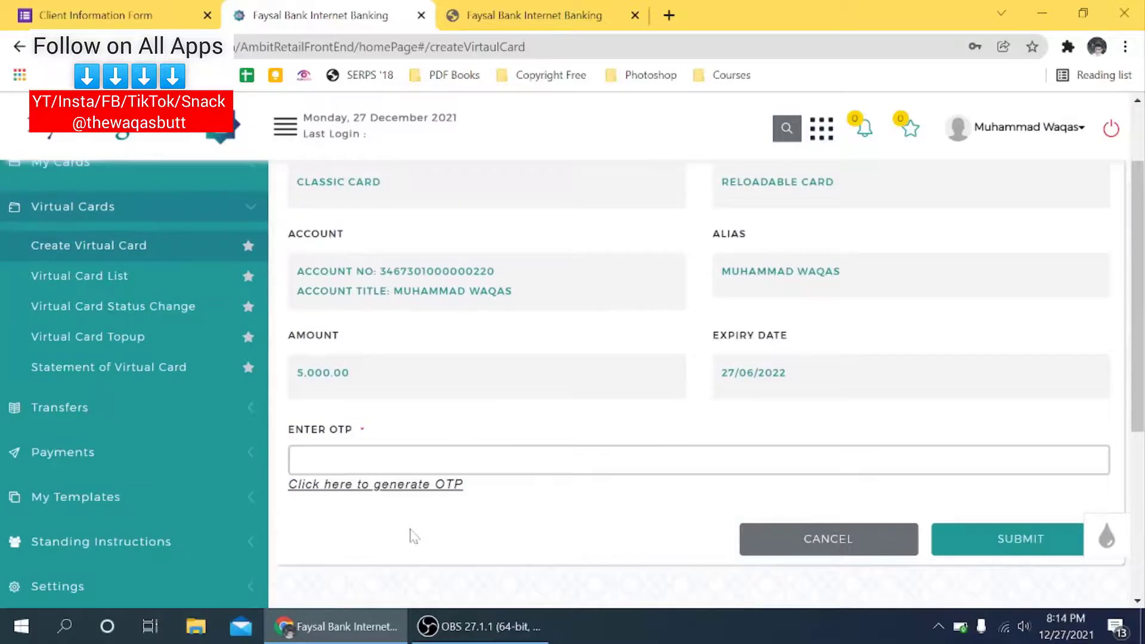
click(391, 490)
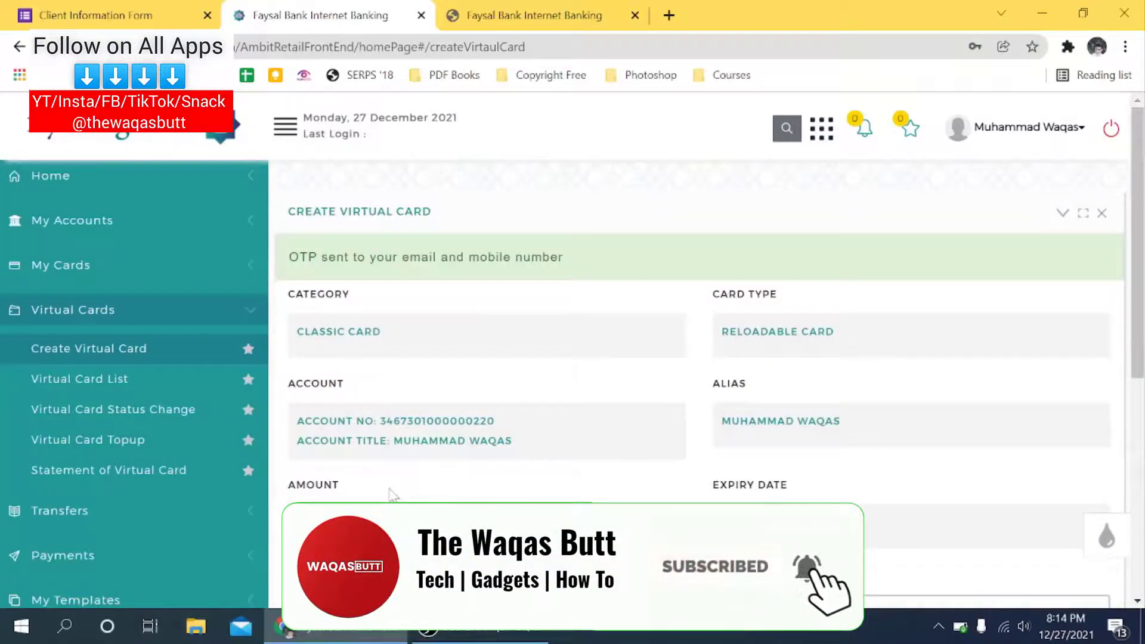
scroll(392, 495, down, 3)
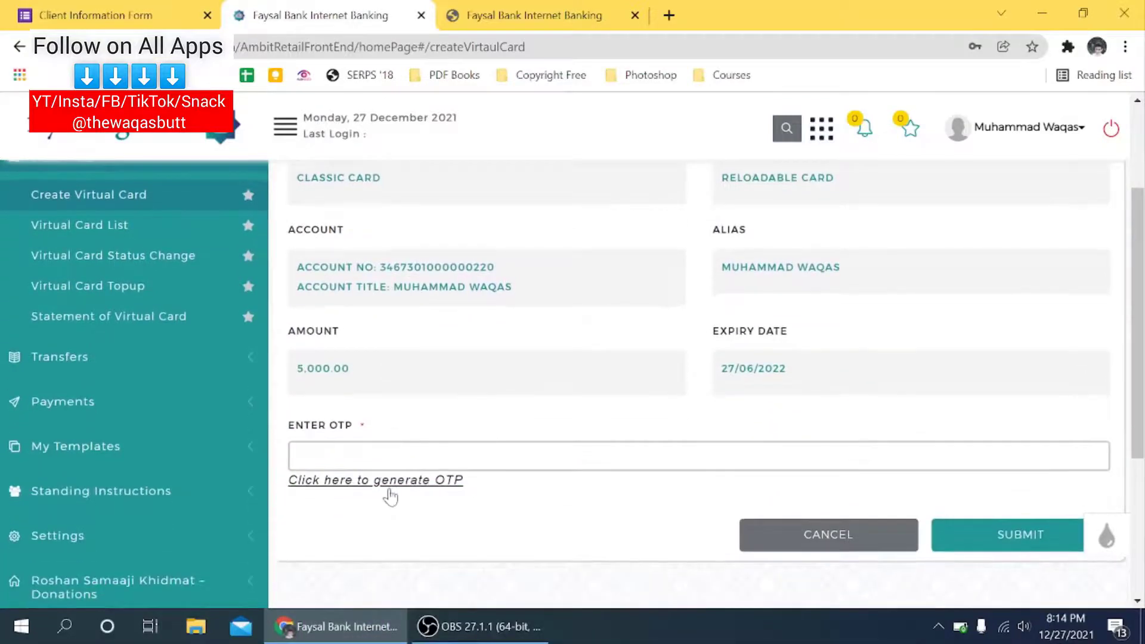
click(301, 456)
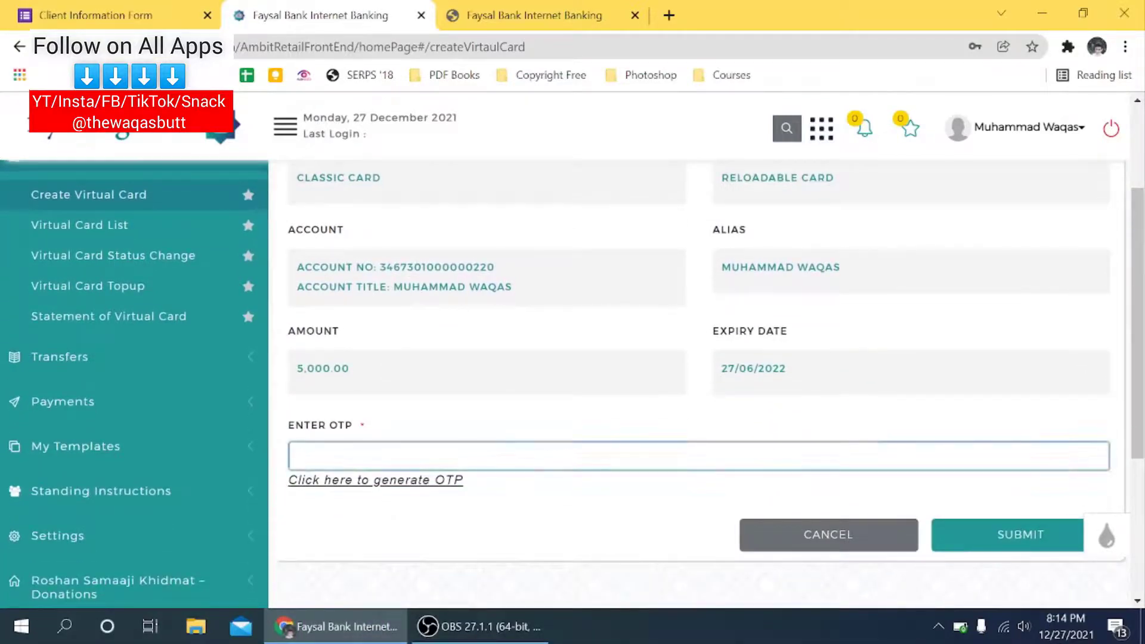
text(1234)
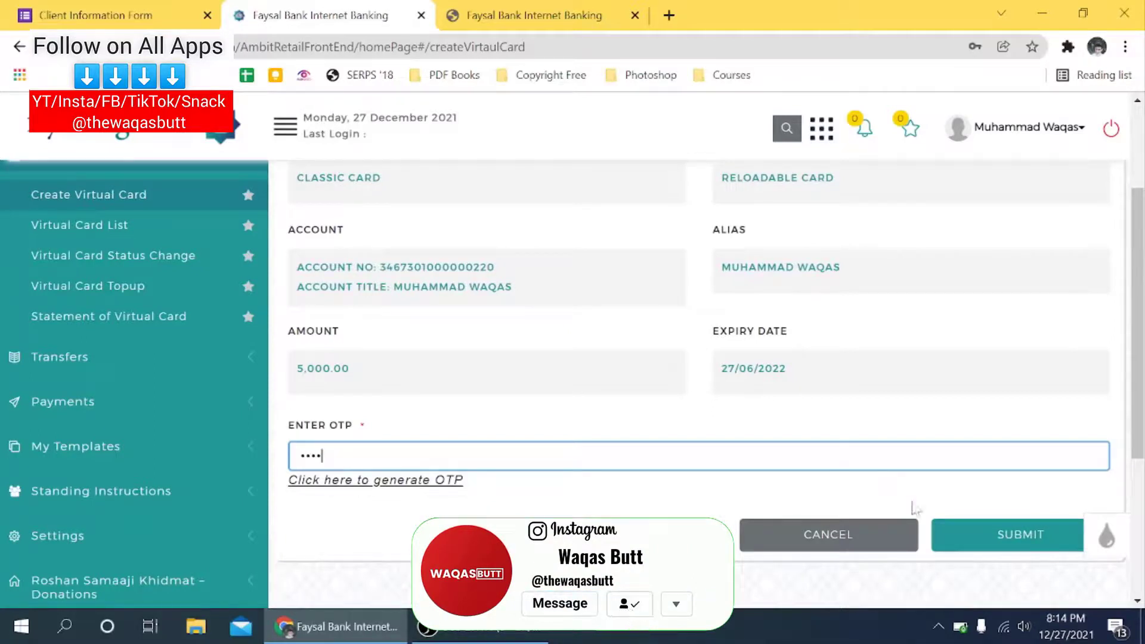
click(967, 553)
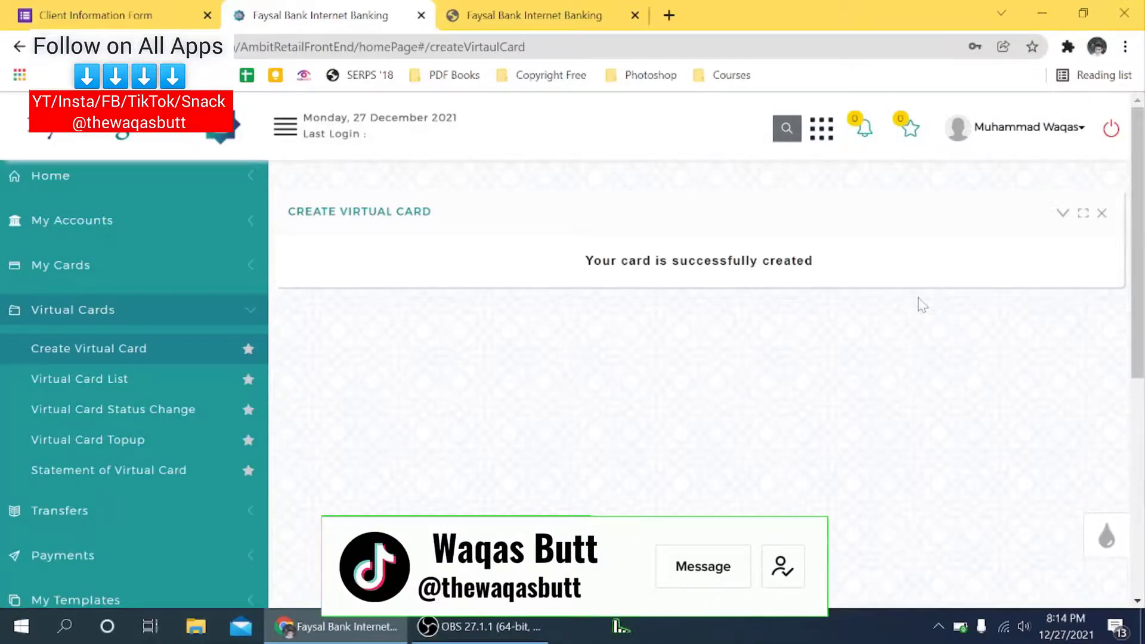
Step: Open the new card from the Virtual Card List and reveal its details with a one-time code
click(154, 382)
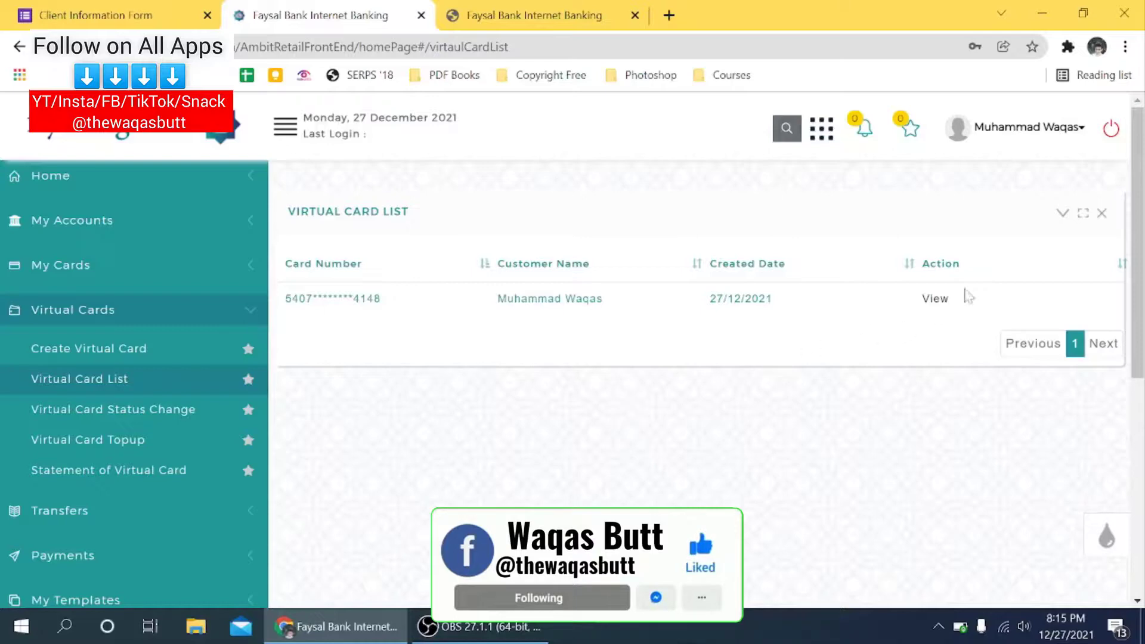
click(938, 301)
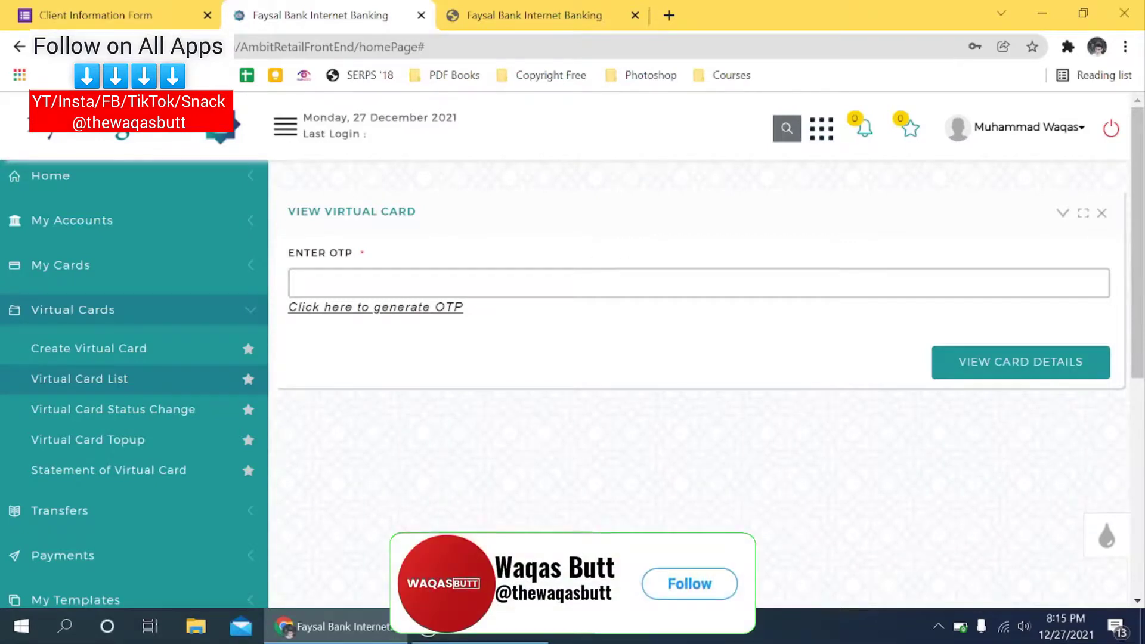
click(436, 308)
click(435, 329)
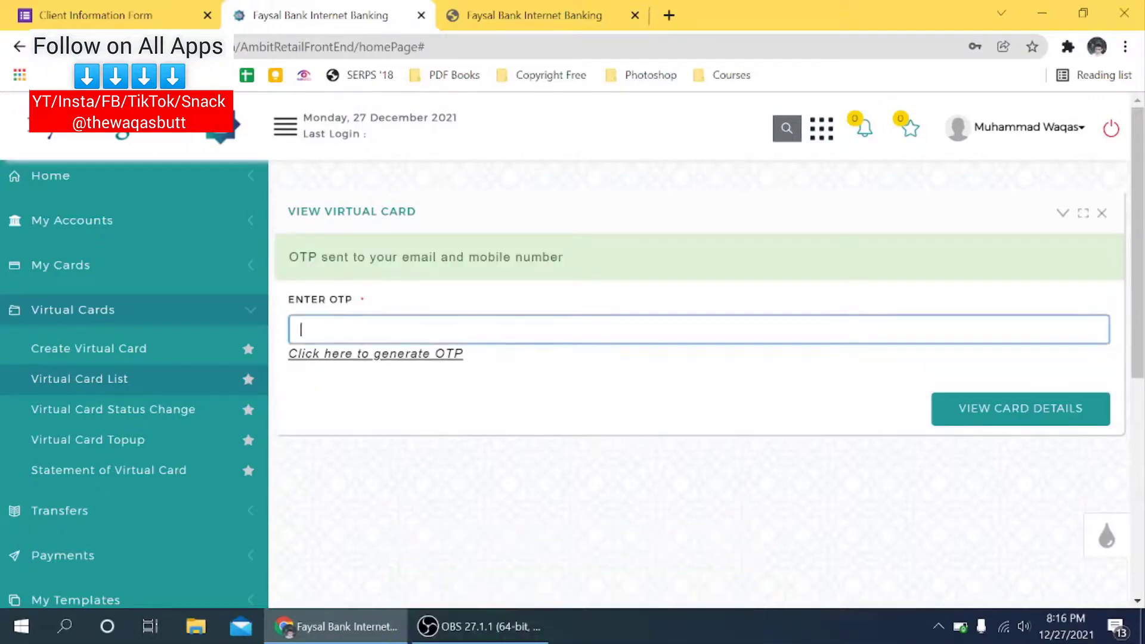
text(1234)
click(974, 410)
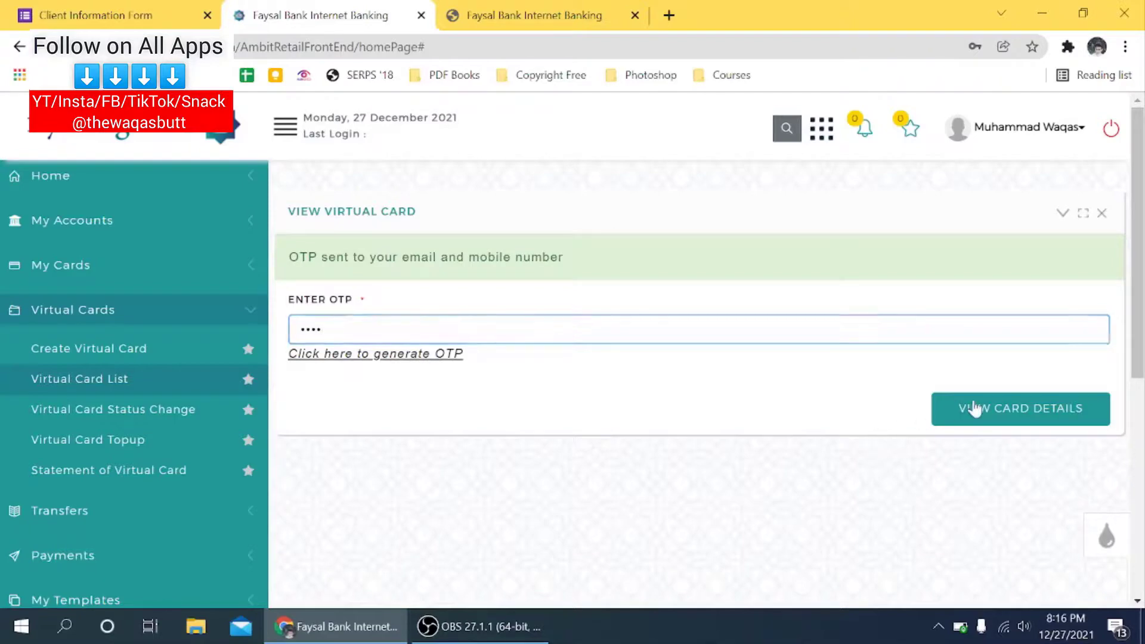